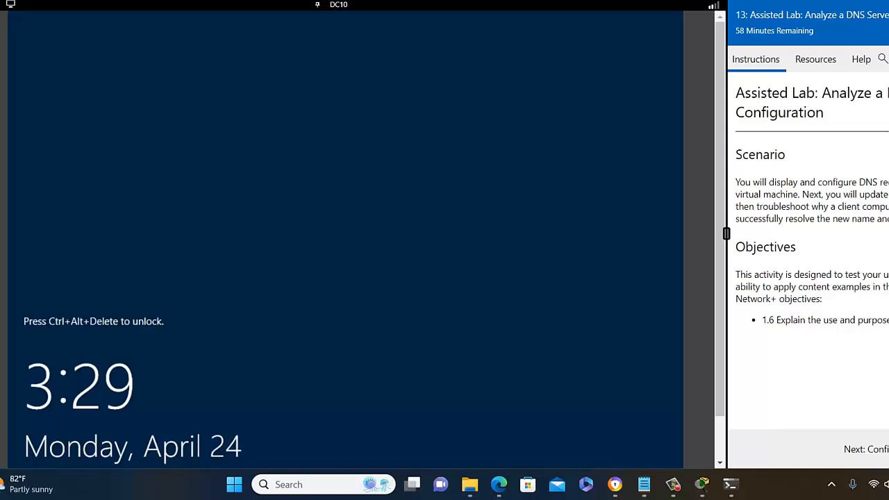
- Advance the lab instructions to Configure name records and send Ctrl+Alt+Delete to DC10
{"action": "left_click", "coordinate": [868, 449]}
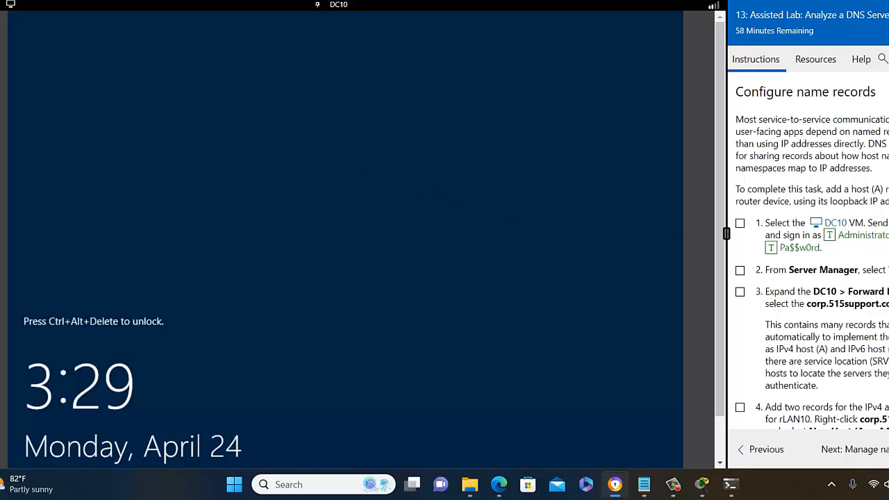
{"action": "left_click", "coordinate": [10, 5]}
{"action": "left_click", "coordinate": [10, 21]}
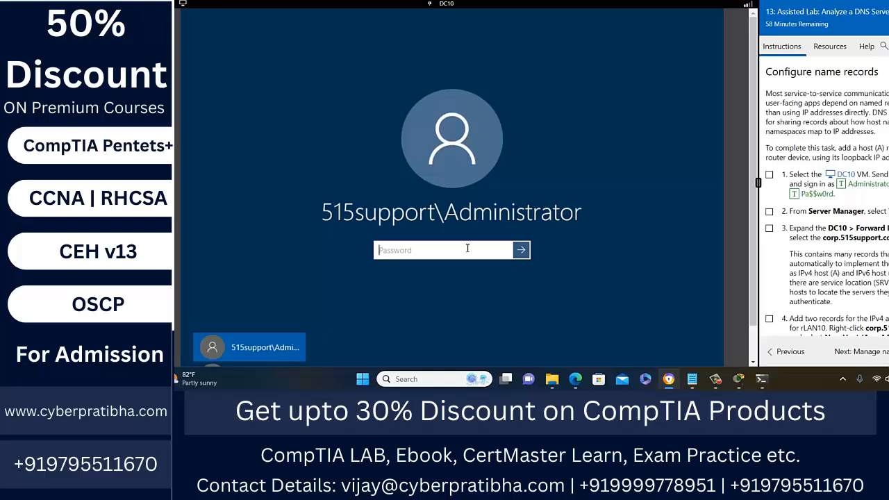
- Sign in to DC10 as the domain Administrator with the account password
{"action": "type", "text": "Pa$$w0rd"}
{"action": "key", "text": "Return"}
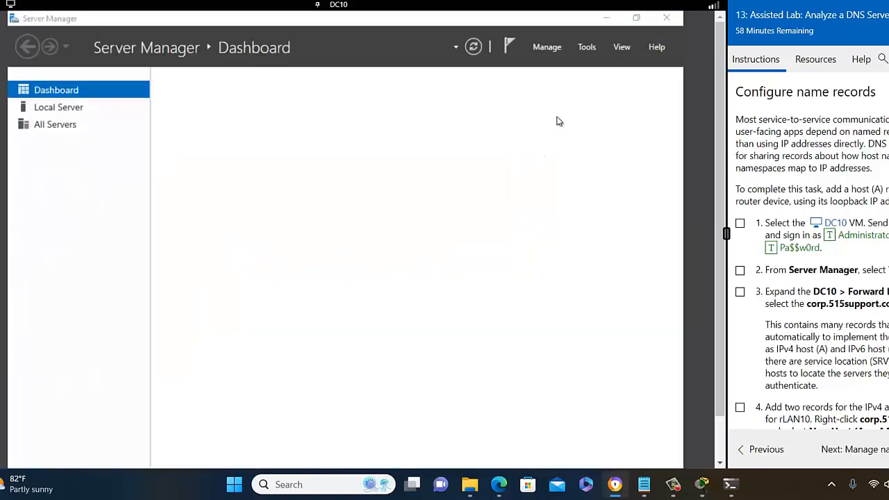
- Launch DNS Manager from Server Manager's Tools menu
{"action": "left_click", "coordinate": [587, 48]}
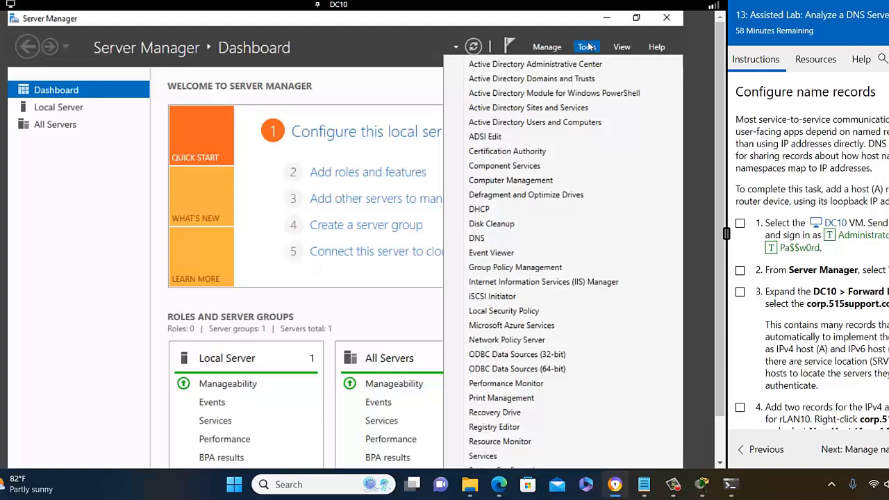
{"action": "left_click", "coordinate": [588, 46]}
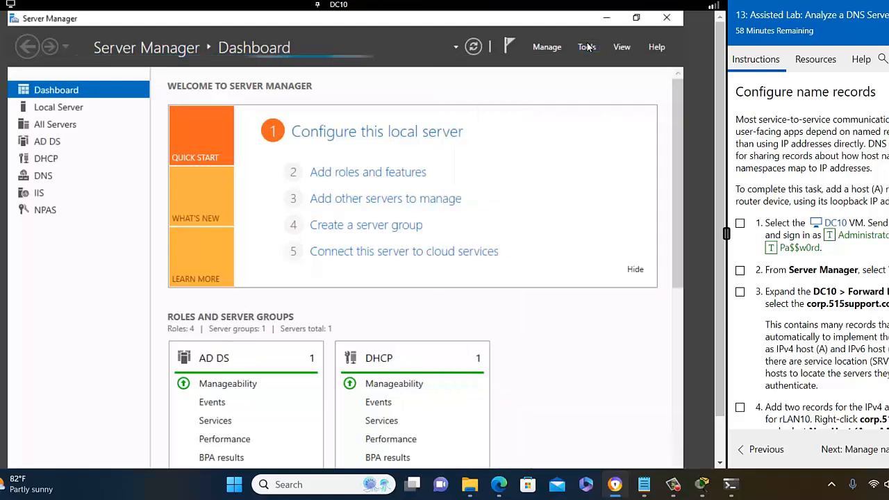
{"action": "left_click", "coordinate": [588, 47]}
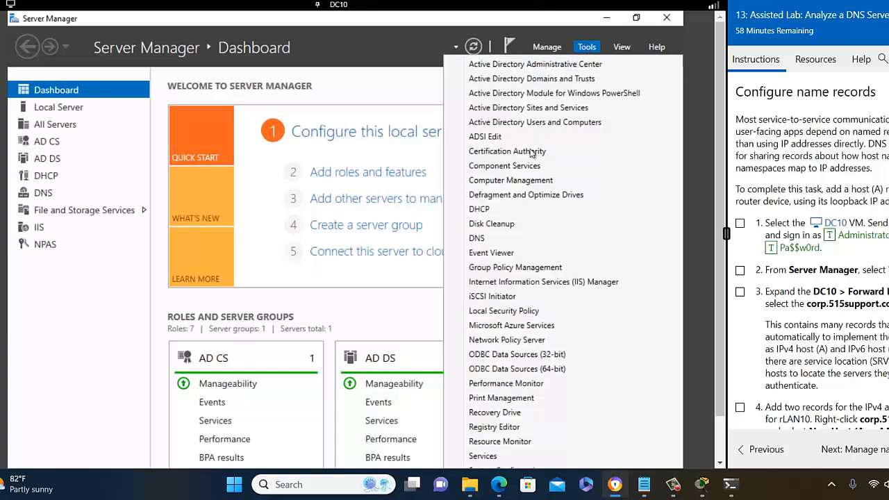
{"action": "left_click", "coordinate": [492, 240]}
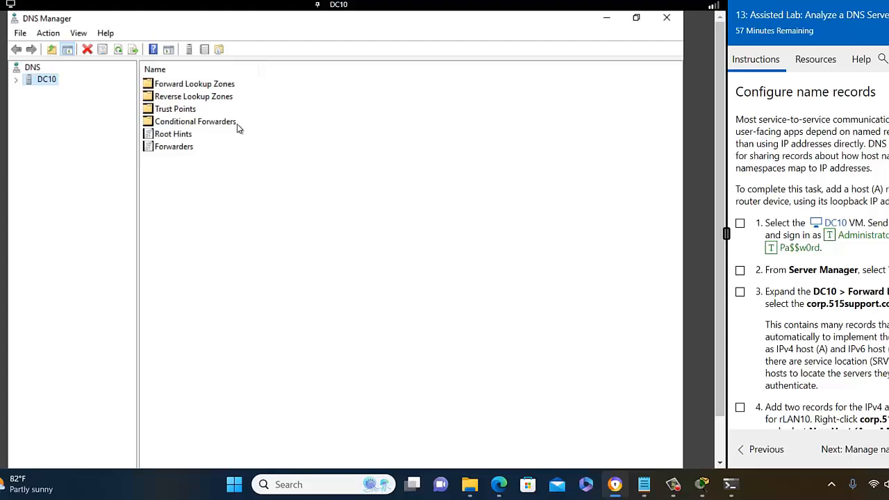
- Expand Forward Lookup Zones and select the corp.515support.com zone
{"action": "left_click", "coordinate": [153, 85]}
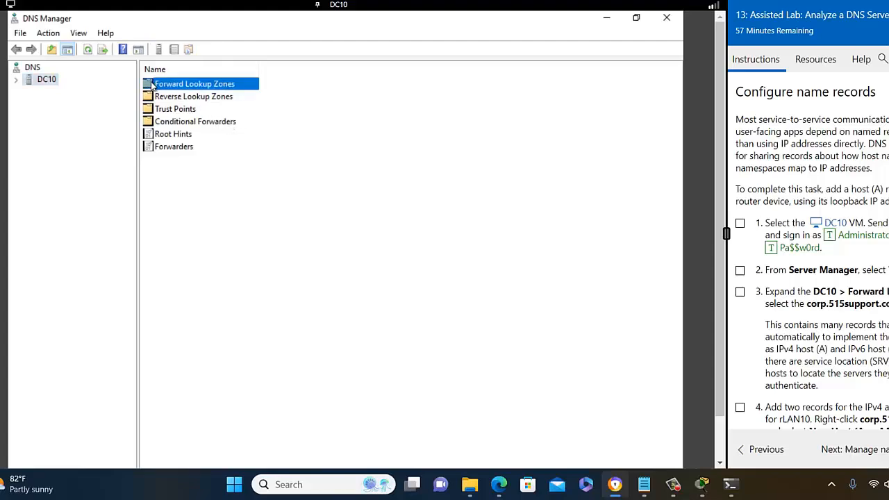
{"action": "double_click", "coordinate": [152, 84]}
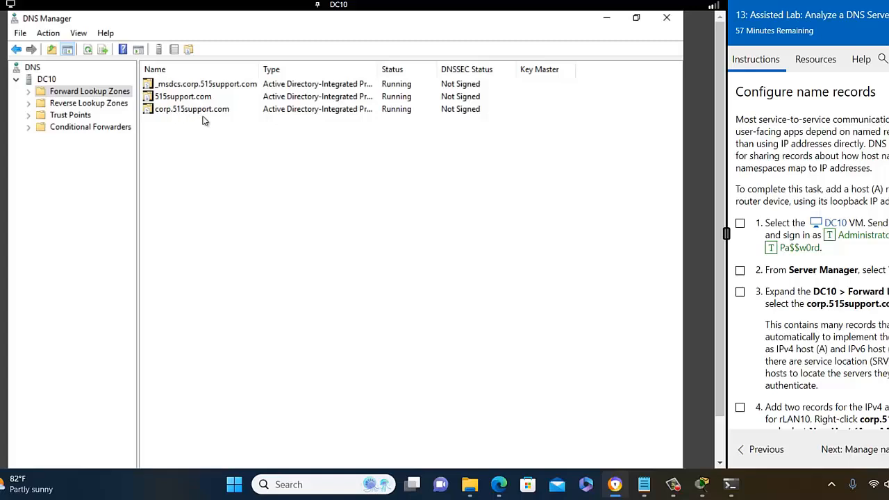
{"action": "left_click", "coordinate": [29, 93]}
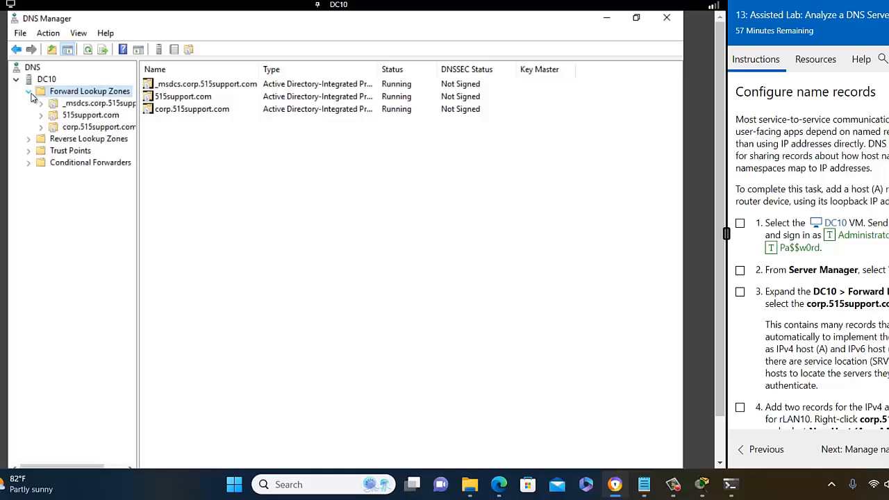
{"action": "left_click", "coordinate": [64, 130]}
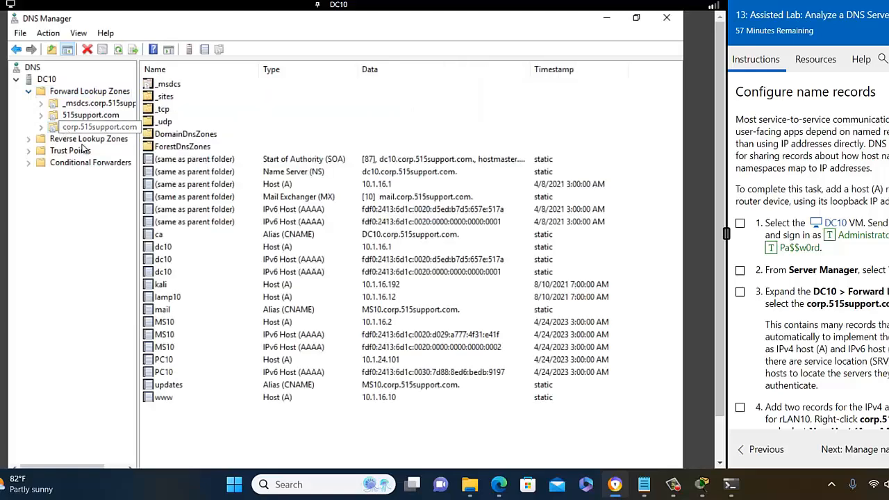
- Review the zone's ca alias, dc10 host and dc10 IPv6 host records
{"action": "left_click", "coordinate": [158, 238]}
{"action": "left_click", "coordinate": [159, 248]}
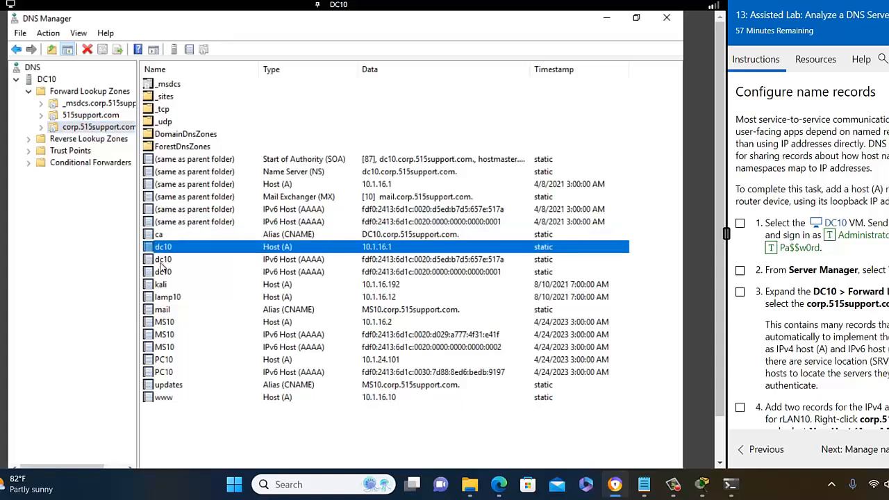
{"action": "left_click", "coordinate": [159, 262]}
{"action": "left_click", "coordinate": [160, 271]}
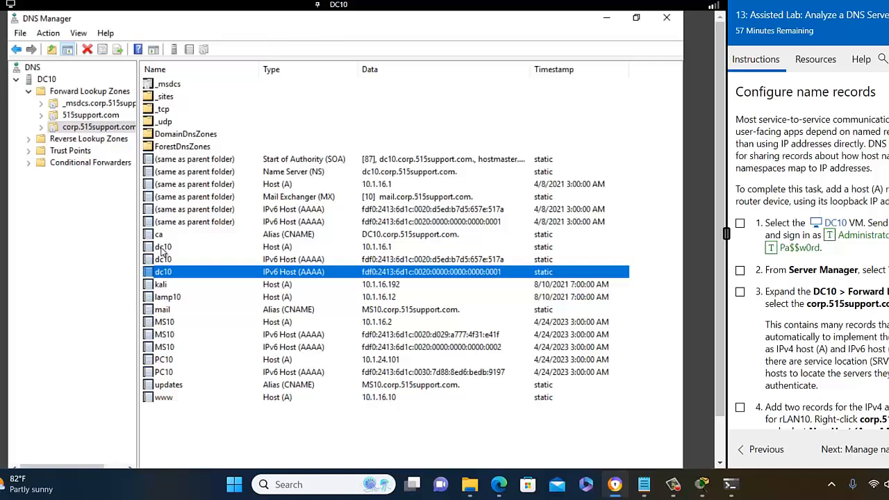
{"action": "left_click", "coordinate": [164, 250]}
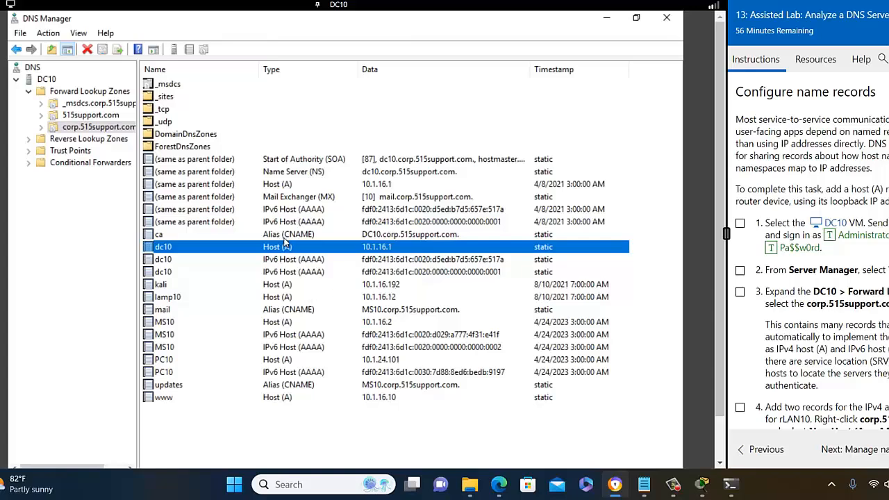
{"action": "scroll", "coordinate": [844, 256], "scroll_direction": "down", "scroll_amount": 3}
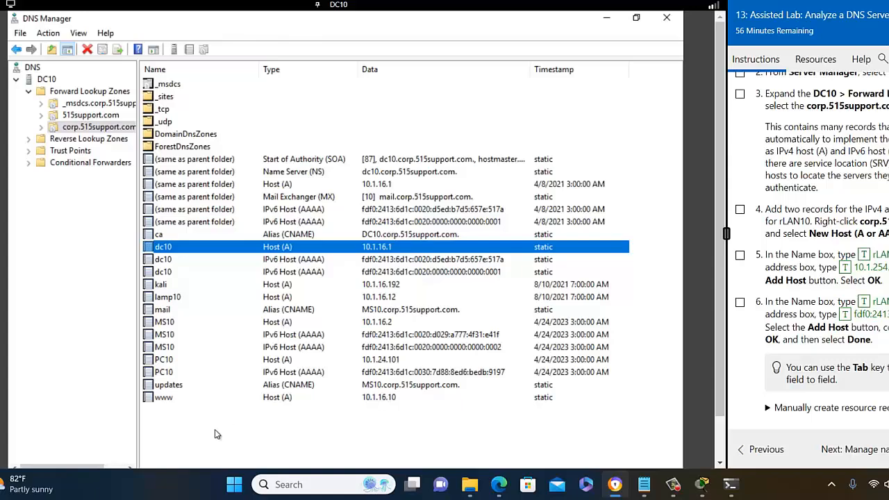
- Add host record rLAN10 with IPv4 address 10.1.254.254 to corp.515support.com
{"action": "left_click", "coordinate": [97, 128]}
{"action": "right_click", "coordinate": [94, 129]}
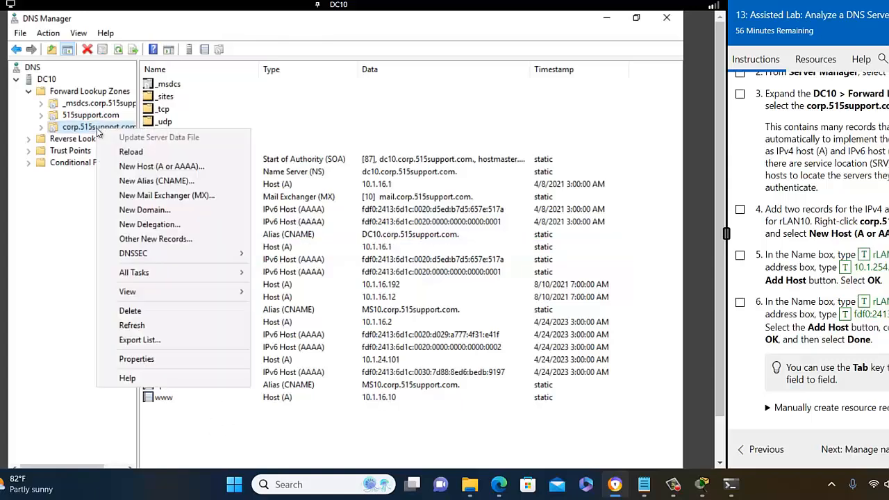
{"action": "left_click", "coordinate": [93, 129]}
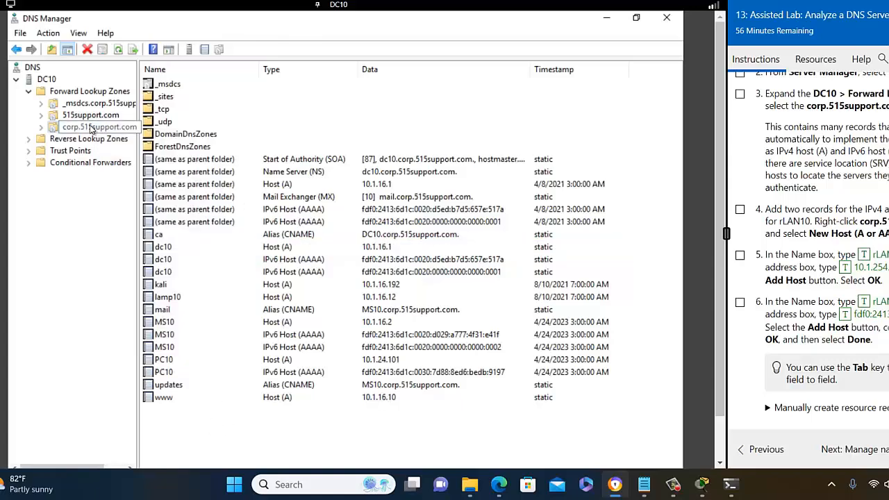
{"action": "right_click", "coordinate": [91, 129]}
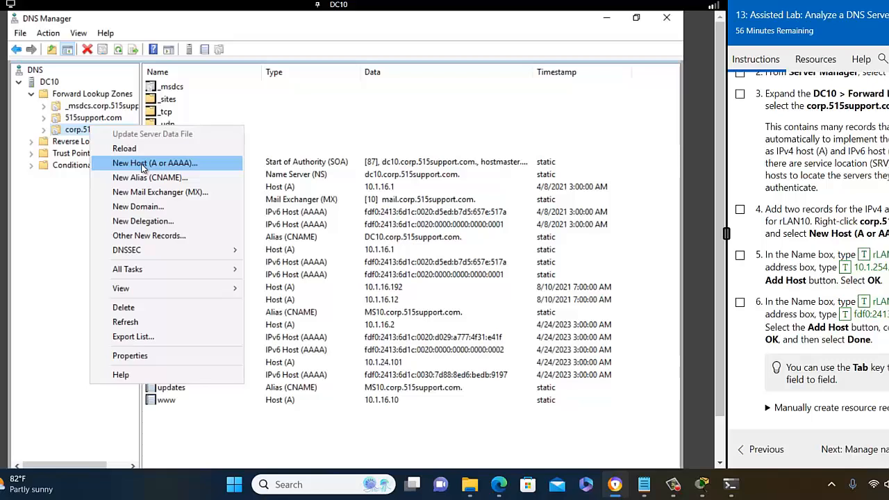
{"action": "left_click", "coordinate": [143, 167]}
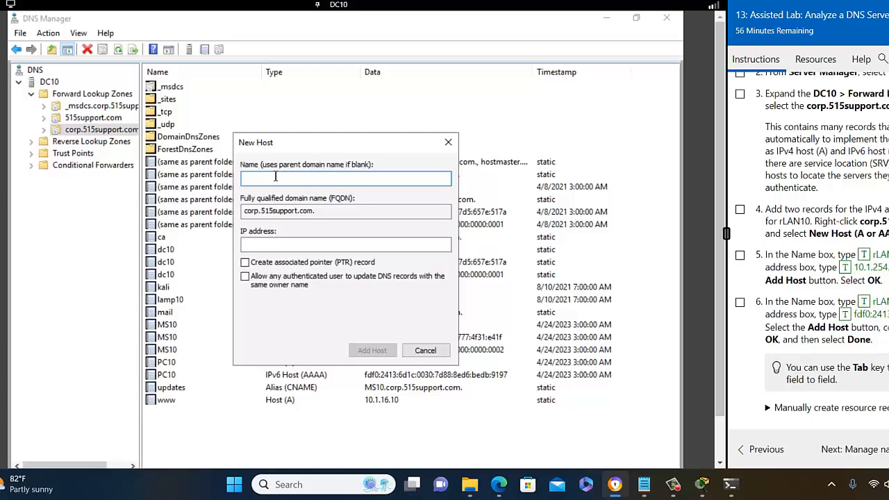
{"action": "type", "text": "rLAN"}
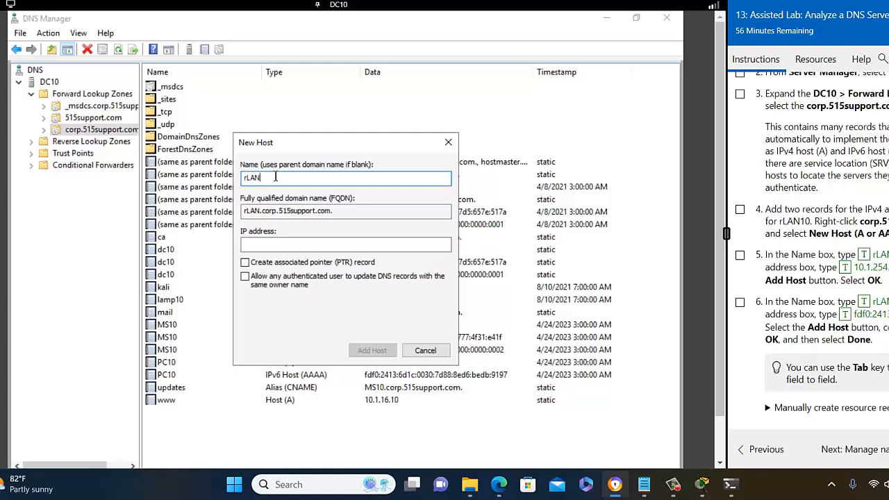
{"action": "type", "text": "10"}
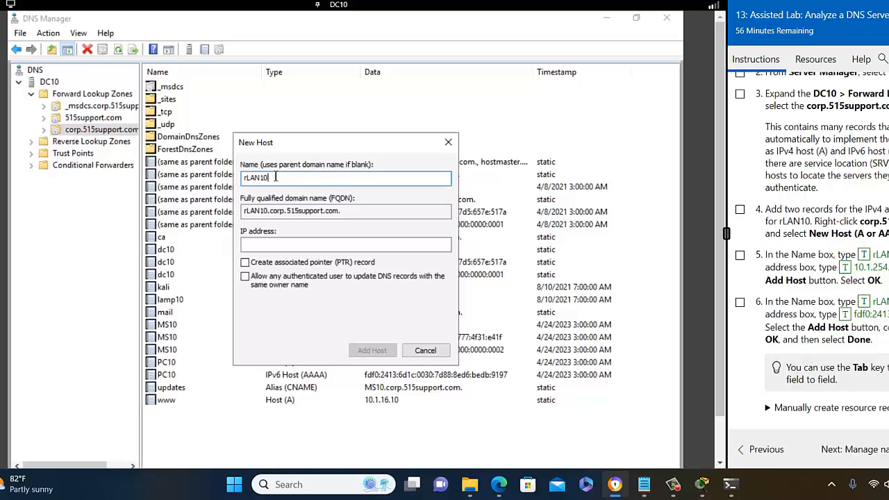
{"action": "left_click", "coordinate": [271, 248]}
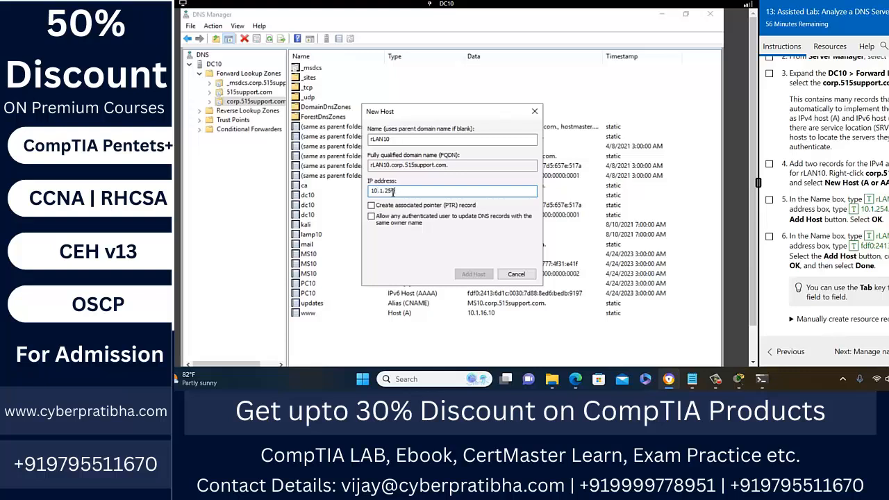
{"action": "type", "text": ".254"}
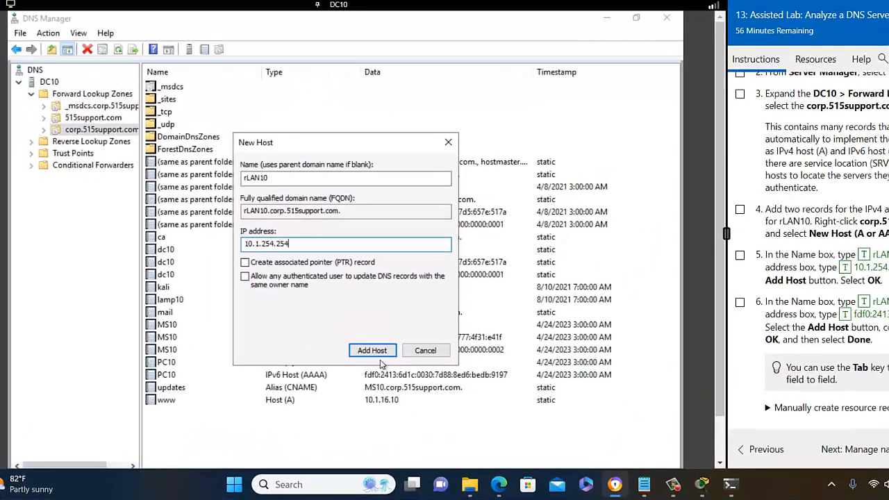
{"action": "left_click", "coordinate": [380, 351]}
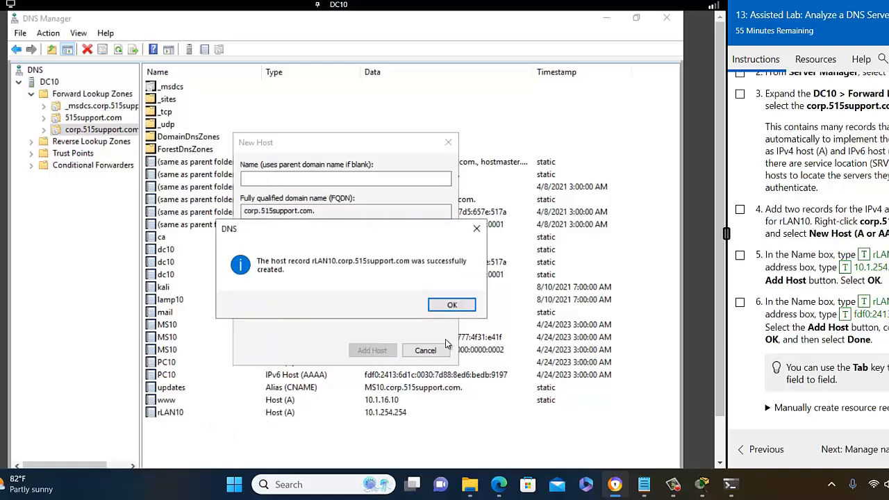
{"action": "left_click", "coordinate": [453, 306]}
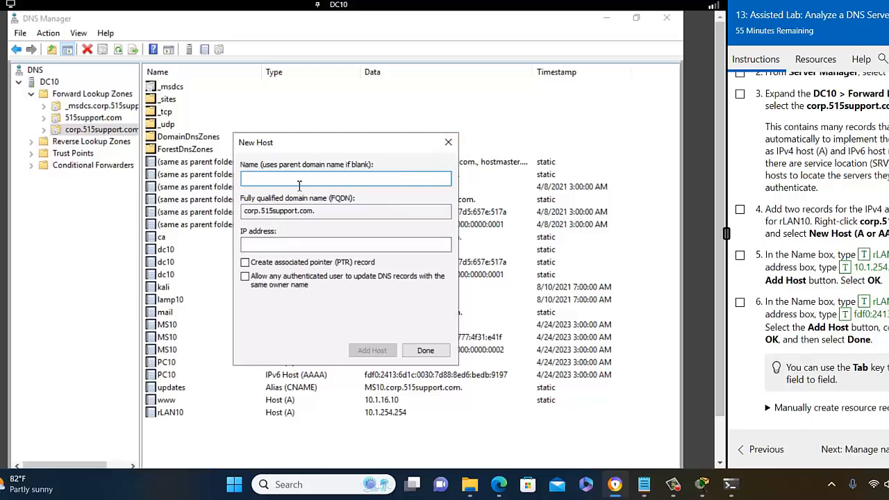
- Add an rLAN10 AAAA record with address fdf0:2413:6d1c:01fc::ffff
{"action": "type", "text": "rLAN10"}
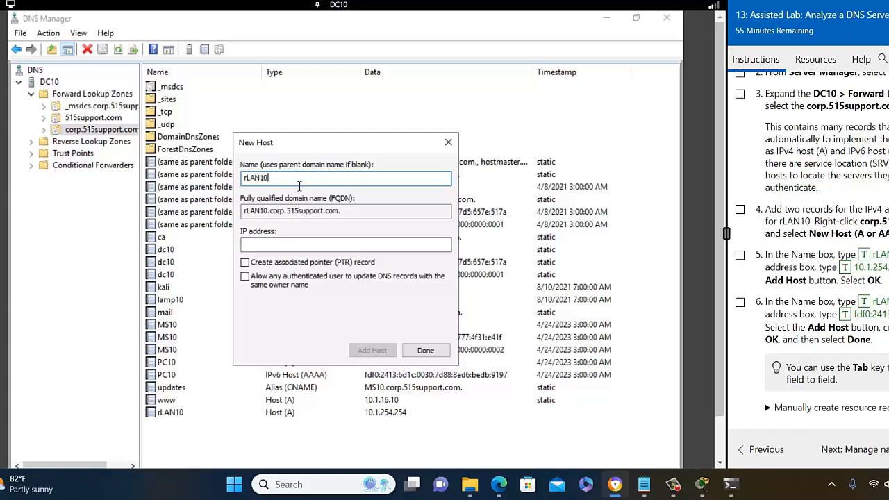
{"action": "left_click", "coordinate": [267, 245]}
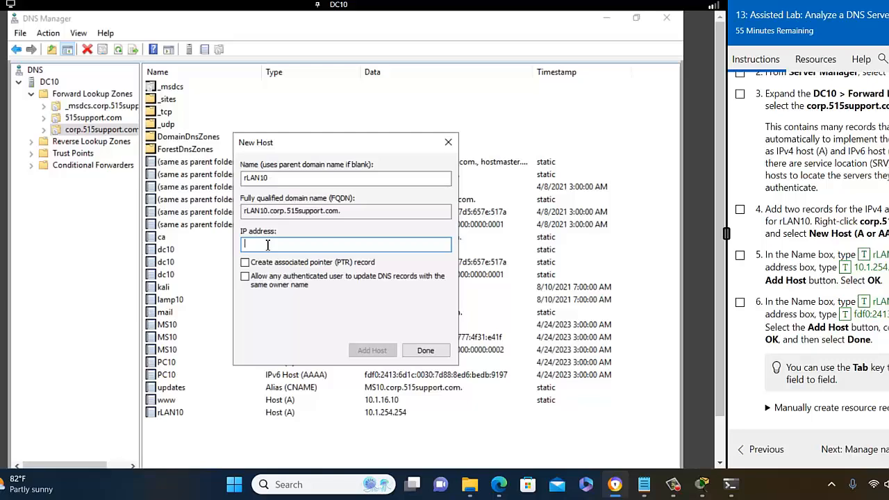
{"action": "type", "text": "fdf0:2413:6d1c:01fc::"}
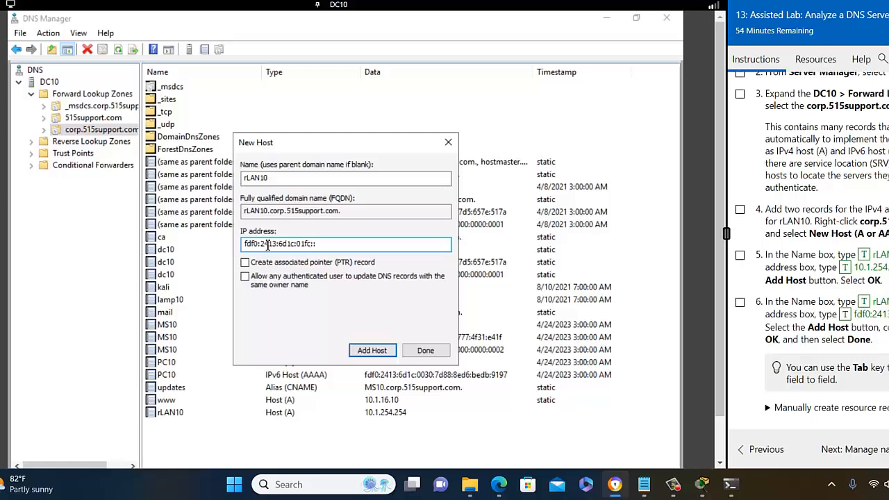
{"action": "type", "text": "ffff"}
{"action": "left_click", "coordinate": [372, 351]}
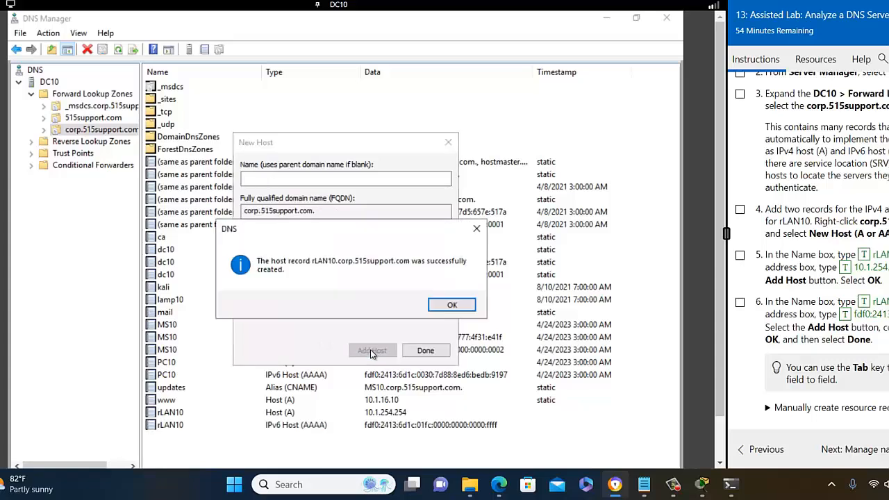
{"action": "left_click", "coordinate": [461, 306]}
- Close the New Host dialog, review the new rLAN10 A and AAAA records, and open the VM list
{"action": "left_click", "coordinate": [427, 350]}
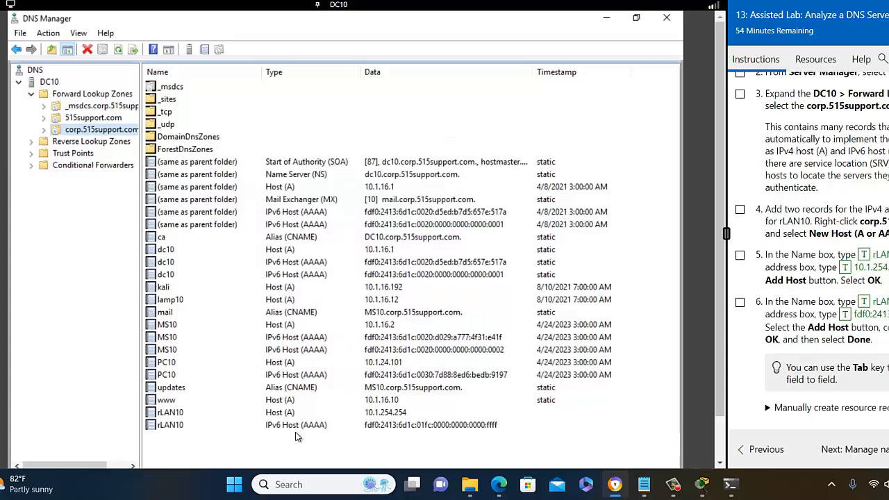
{"action": "left_click", "coordinate": [316, 430]}
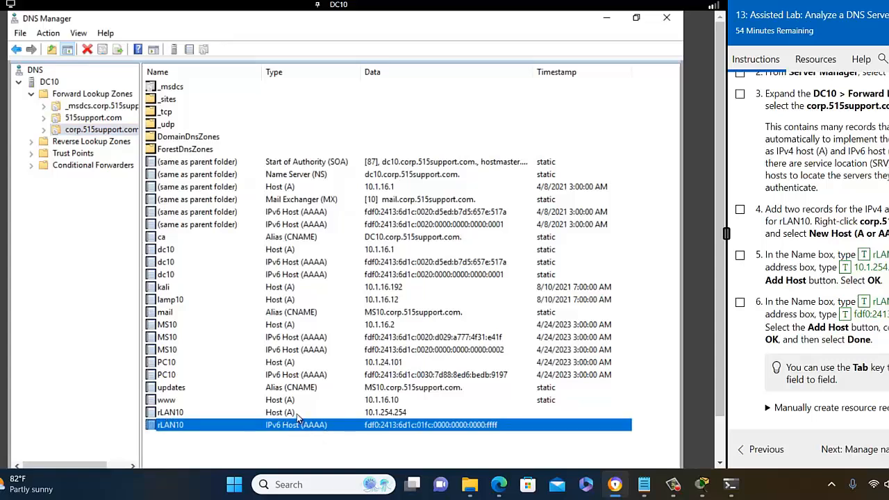
{"action": "left_click", "coordinate": [297, 413]}
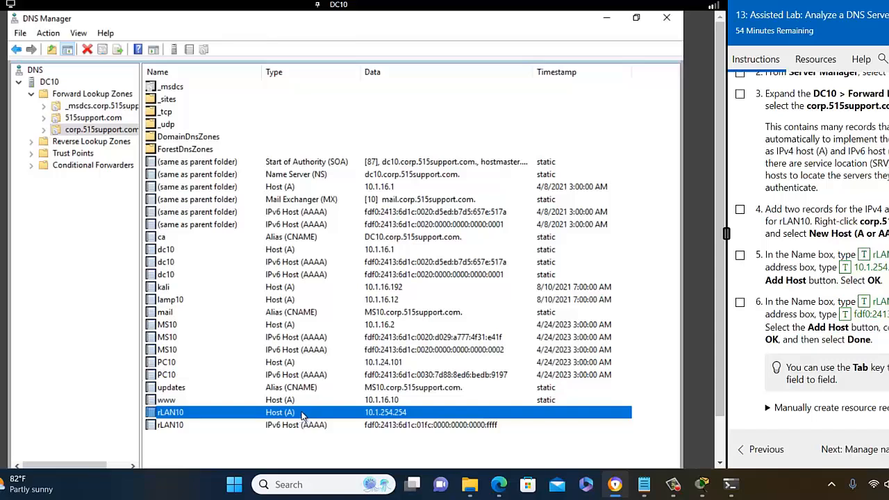
{"action": "scroll", "coordinate": [816, 281], "scroll_direction": "down", "scroll_amount": 5}
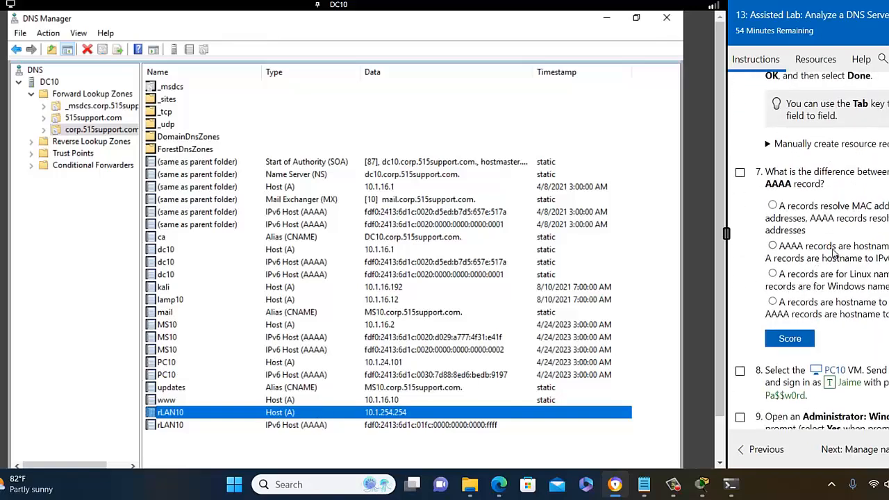
{"action": "scroll", "coordinate": [834, 253], "scroll_direction": "down", "scroll_amount": 1}
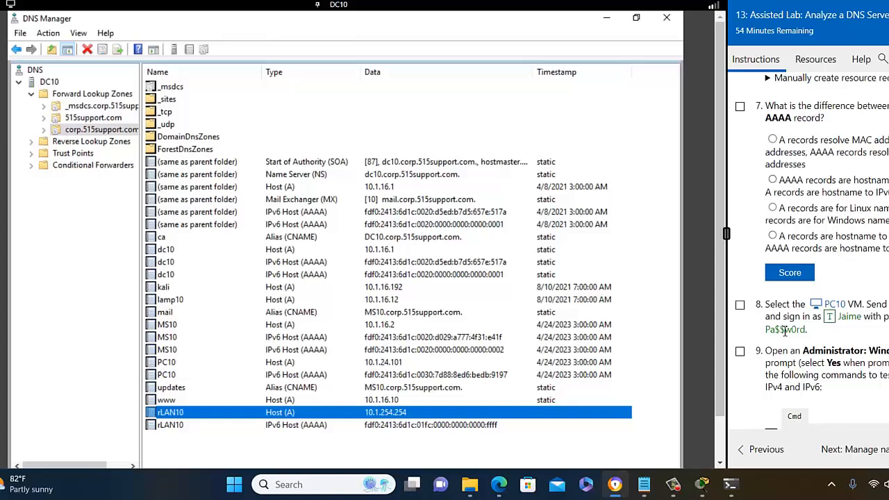
{"action": "left_click", "coordinate": [339, 5]}
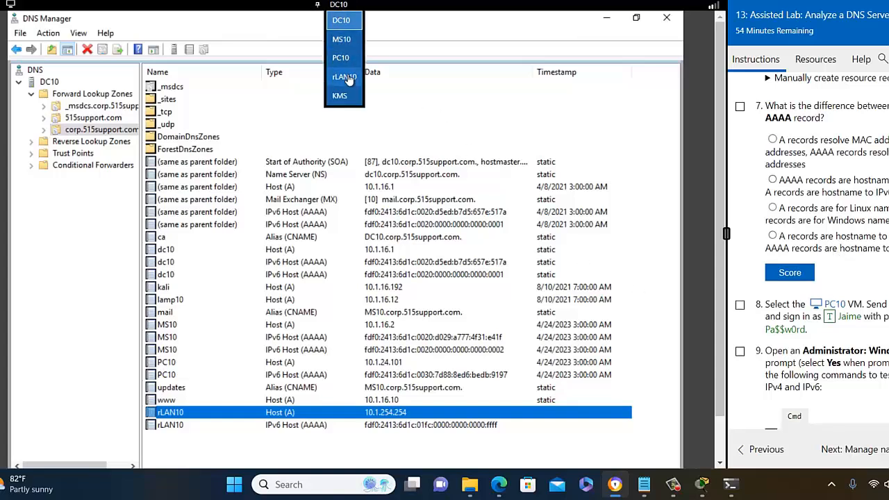
- Switch to PC10, send Ctrl+Alt+Delete, and sign in with the account password
{"action": "left_click", "coordinate": [353, 59]}
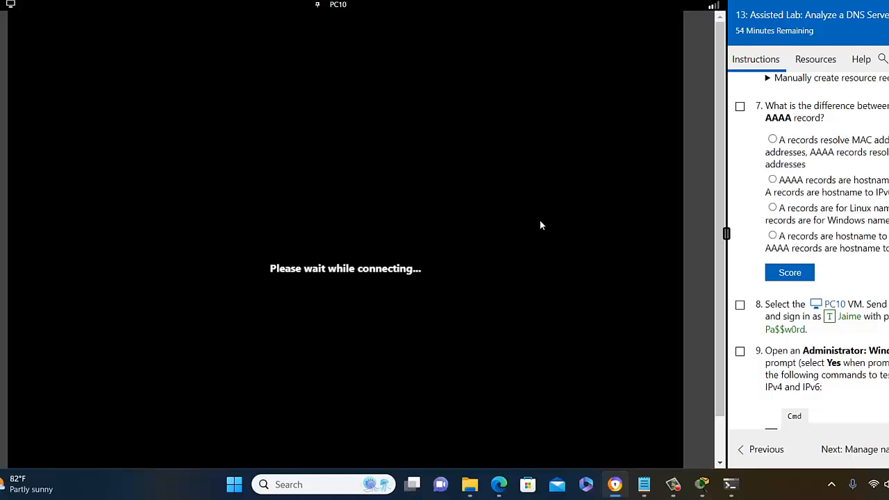
{"action": "scroll", "coordinate": [767, 285], "scroll_direction": "down", "scroll_amount": 2}
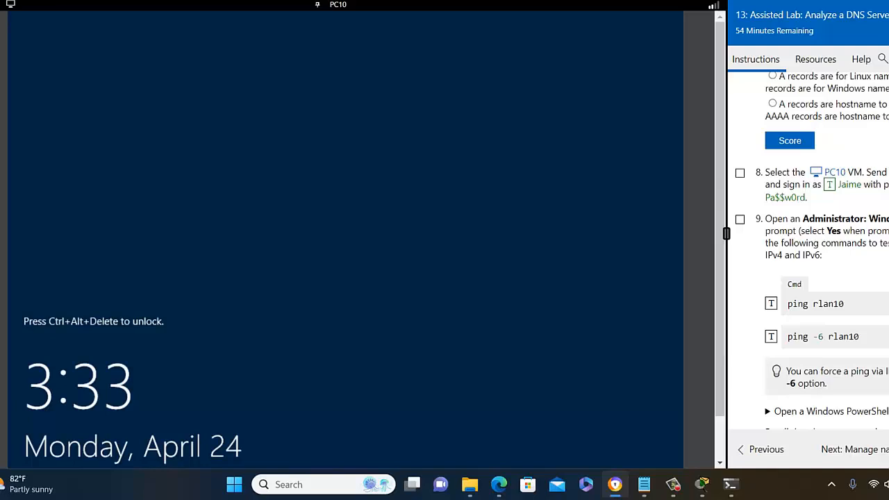
{"action": "left_click", "coordinate": [11, 4]}
{"action": "left_click", "coordinate": [7, 27]}
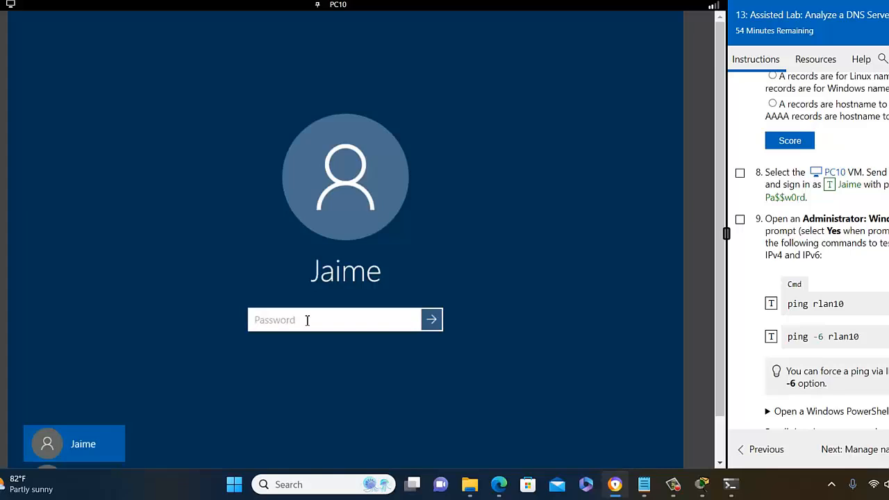
{"action": "type", "text": "Pa$$w0rd"}
{"action": "key", "text": "Return"}
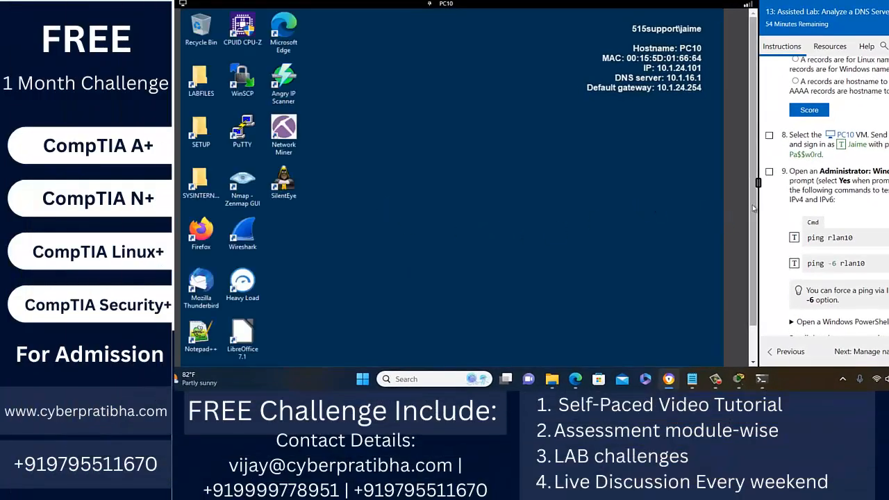
- Run Windows PowerShell ISE as administrator from a Start search for 'power'
{"action": "left_click_drag", "start_coordinate": [753, 207], "coordinate": [772, 276]}
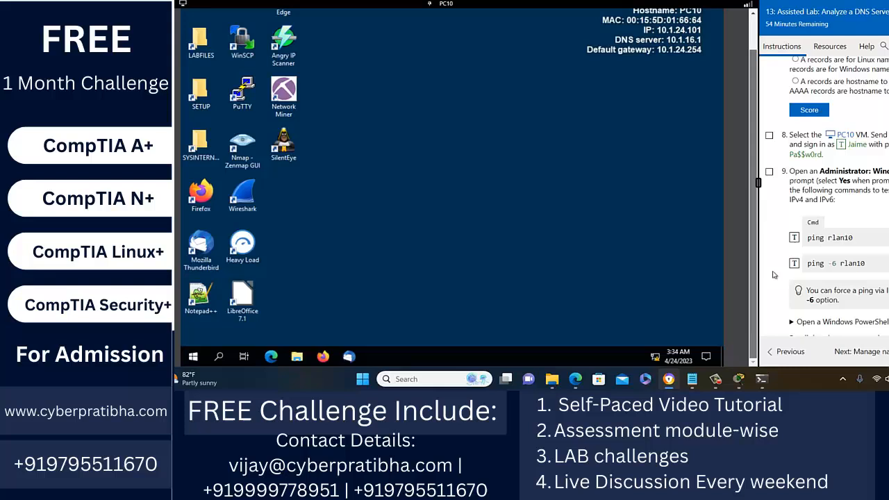
{"action": "left_click", "coordinate": [190, 357]}
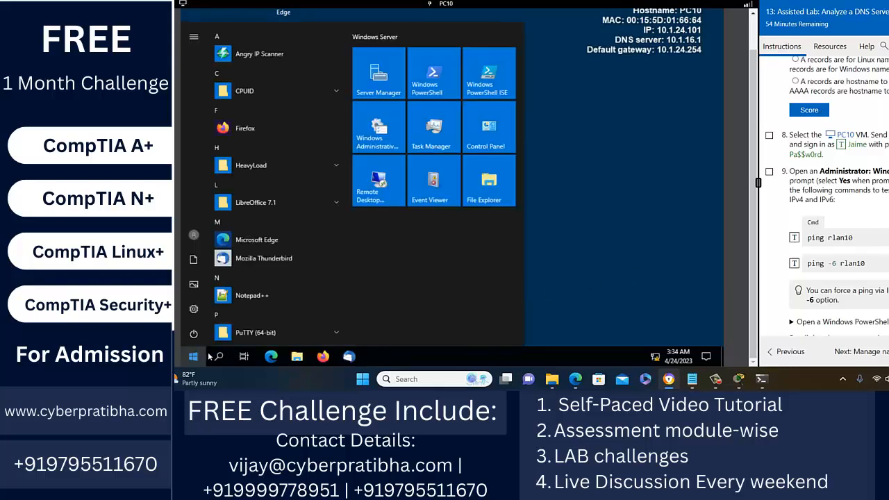
{"action": "left_click", "coordinate": [216, 356]}
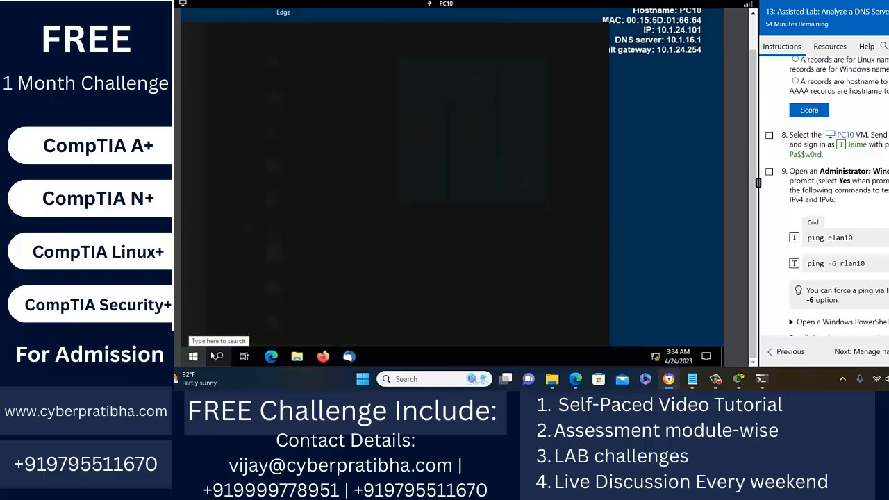
{"action": "type", "text": "power"}
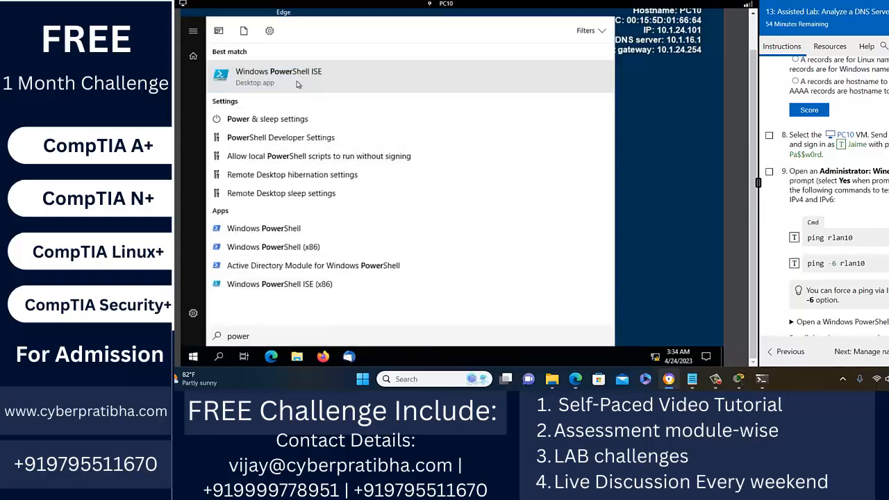
{"action": "right_click", "coordinate": [298, 83]}
{"action": "left_click", "coordinate": [347, 92]}
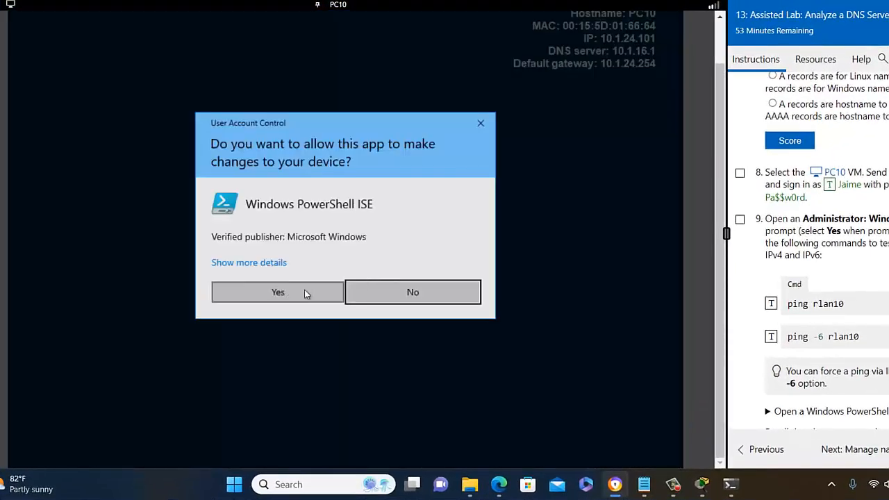
{"action": "left_click", "coordinate": [305, 292]}
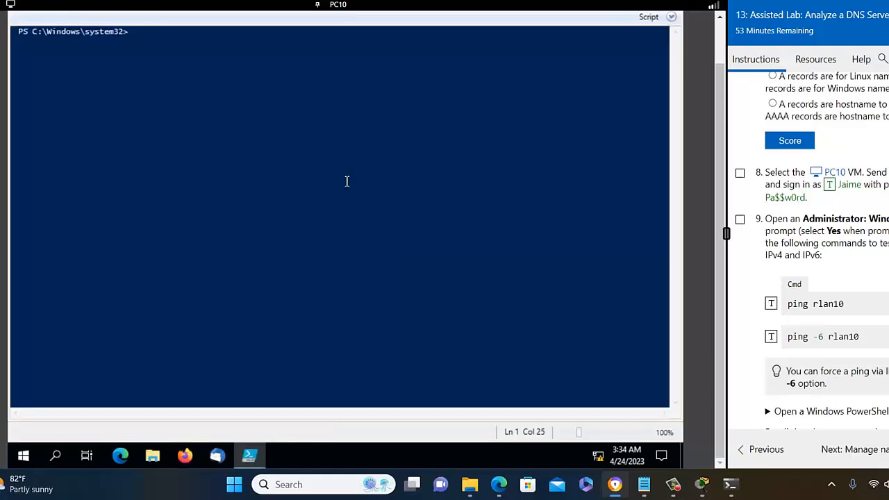
- Run 'ping rlan10' and 'nslookup rlan10' in the ISE console
{"action": "type", "text": "ping rlan10"}
{"action": "key", "text": "Return"}
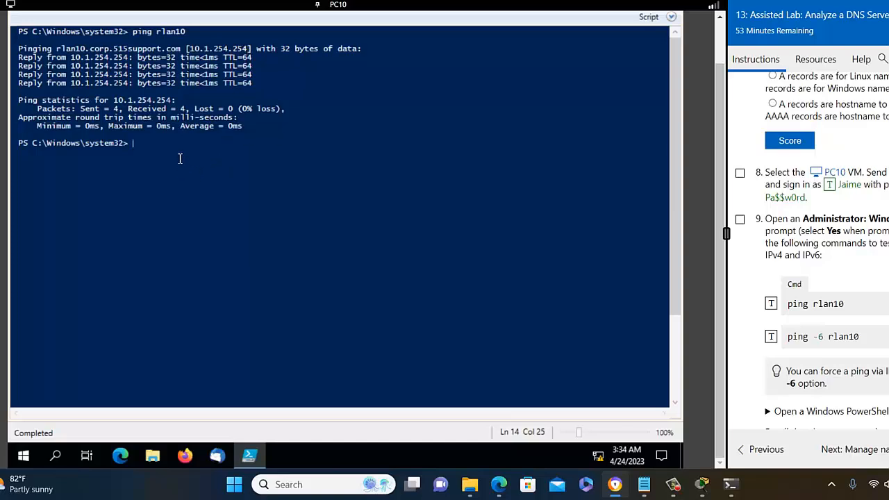
{"action": "type", "text": "nslookup rlan10"}
{"action": "key", "text": "Return"}
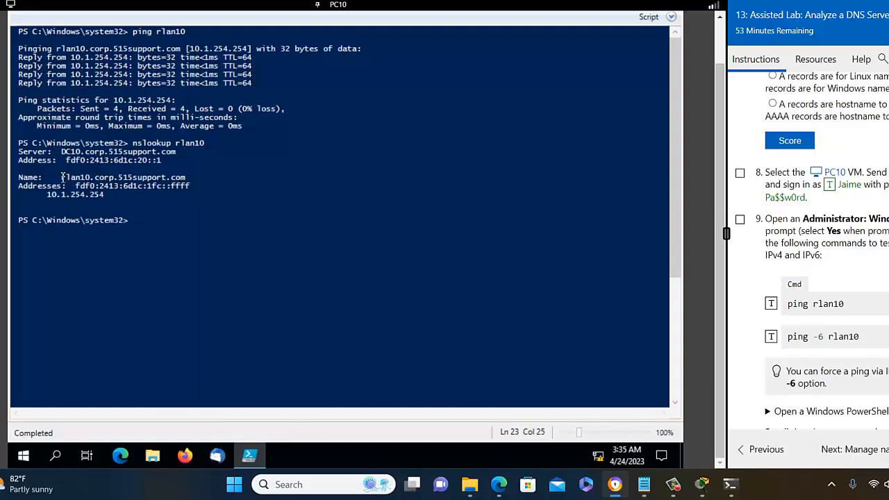
- Highlight the resolved name rlan10.corp.515support.com and the address 10.1.254.254
{"action": "left_click_drag", "start_coordinate": [61, 178], "coordinate": [193, 180]}
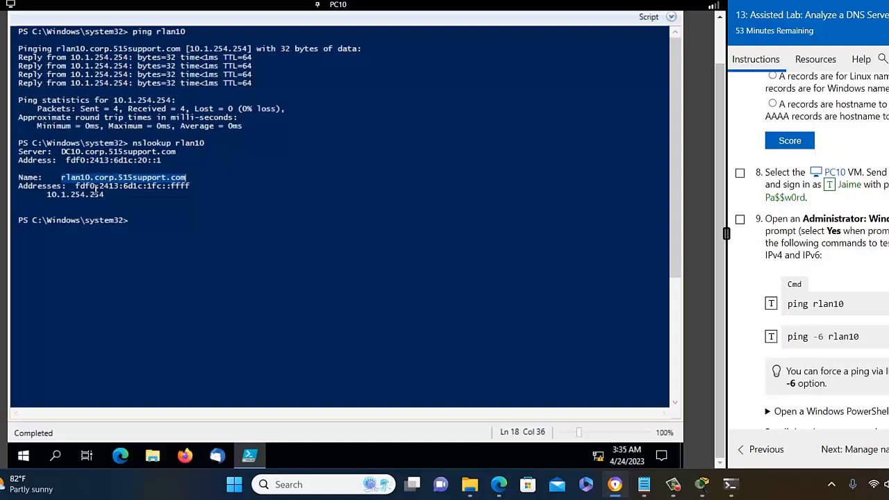
{"action": "left_click", "coordinate": [189, 178]}
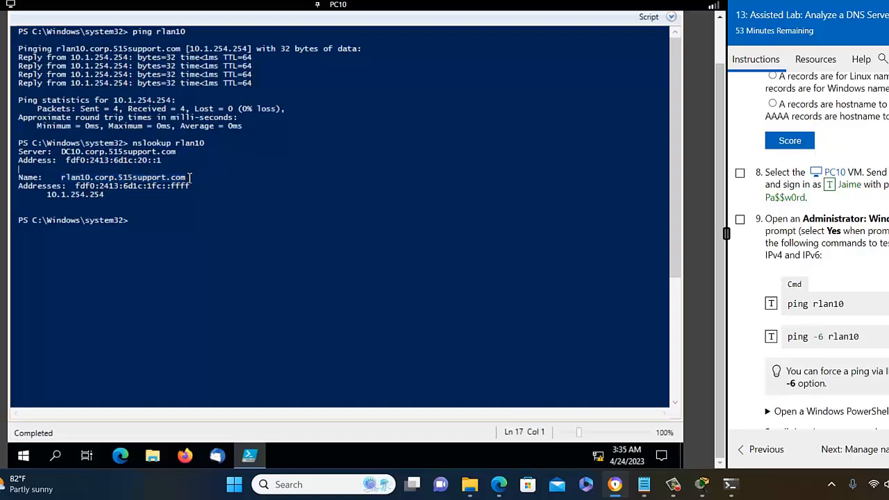
{"action": "left_click_drag", "start_coordinate": [189, 178], "coordinate": [99, 197]}
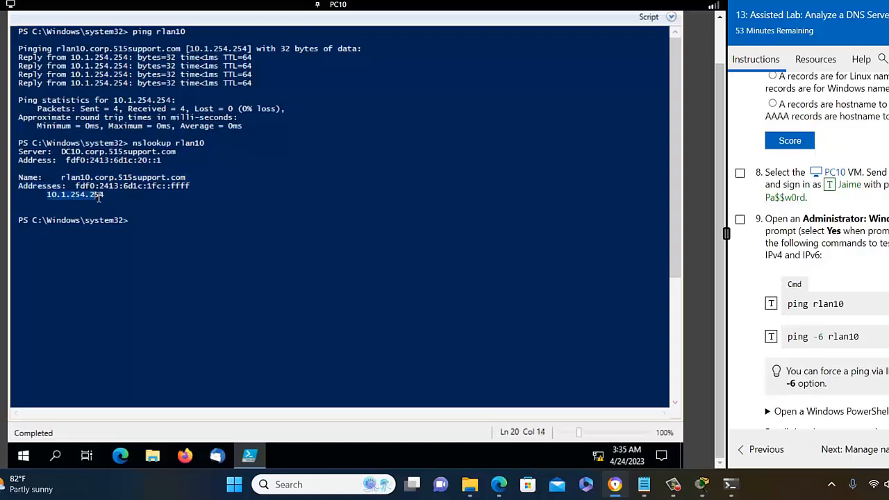
{"action": "left_click", "coordinate": [153, 229]}
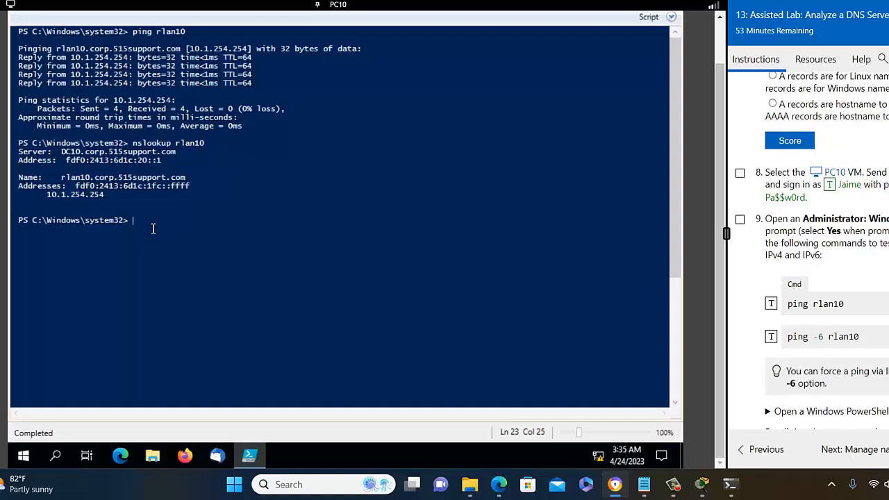
- Run 'ping -6 rlan10', confirm four replies from fdf0:2413:6d1c:1fc::ffff, then minimize PowerShell ISE
{"action": "type", "text": "ping -6 rlan10"}
{"action": "key", "text": "Return"}
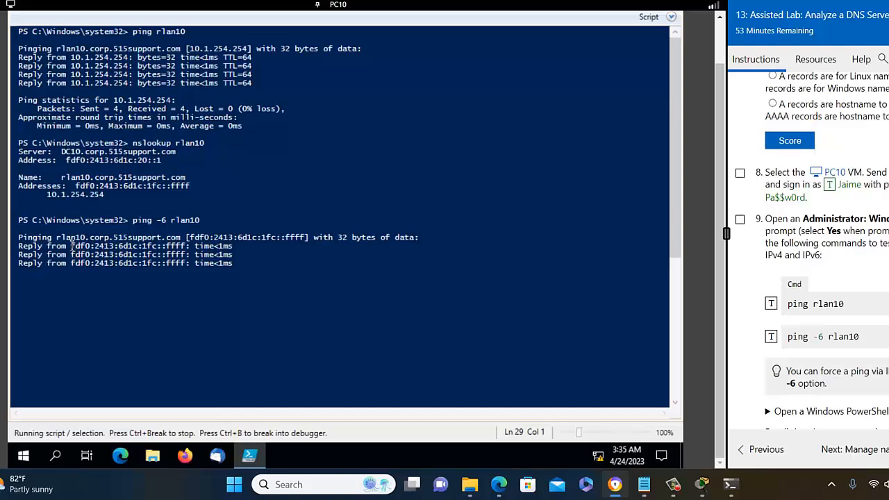
{"action": "left_click_drag", "start_coordinate": [71, 246], "coordinate": [188, 246]}
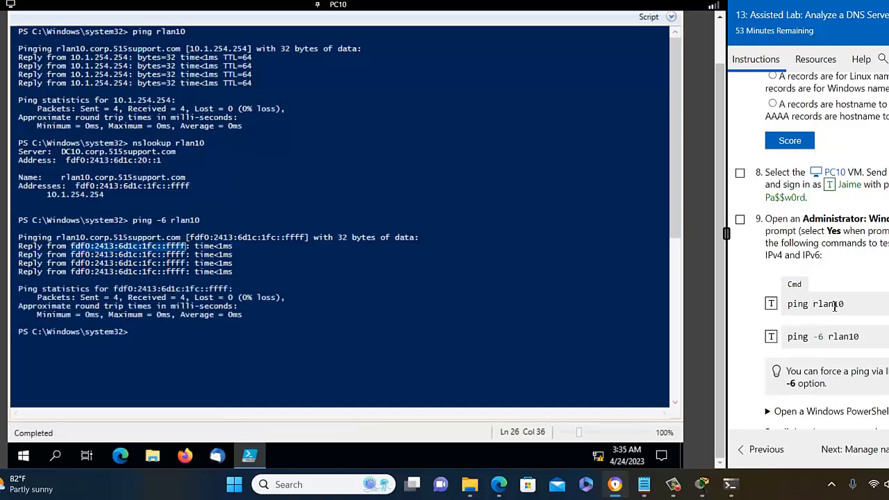
{"action": "scroll", "coordinate": [834, 306], "scroll_direction": "down", "scroll_amount": 3}
{"action": "scroll", "coordinate": [834, 306], "scroll_direction": "down", "scroll_amount": 2}
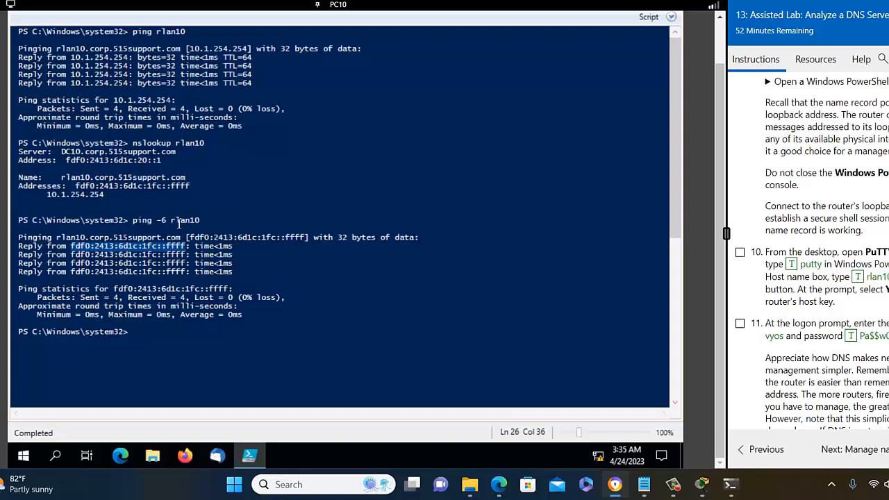
{"action": "left_click_drag", "start_coordinate": [172, 220], "coordinate": [200, 221]}
{"action": "scroll", "coordinate": [799, 243], "scroll_direction": "down", "scroll_amount": 1}
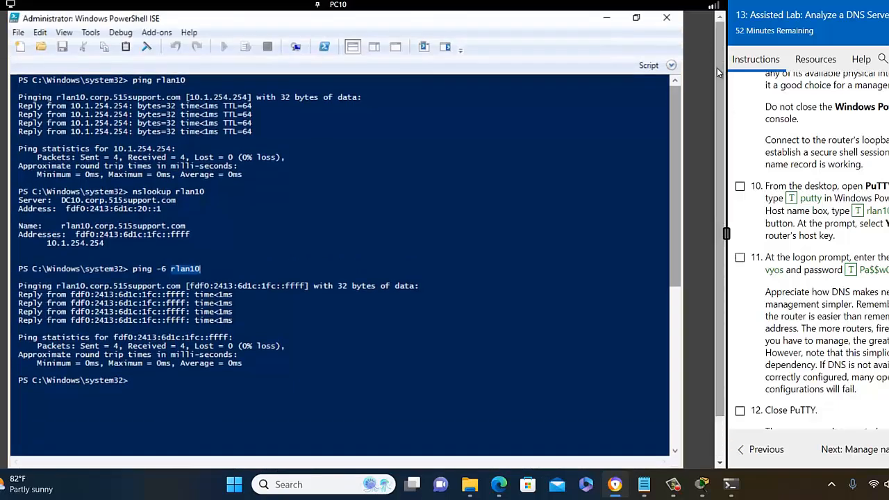
{"action": "left_click", "coordinate": [608, 20]}
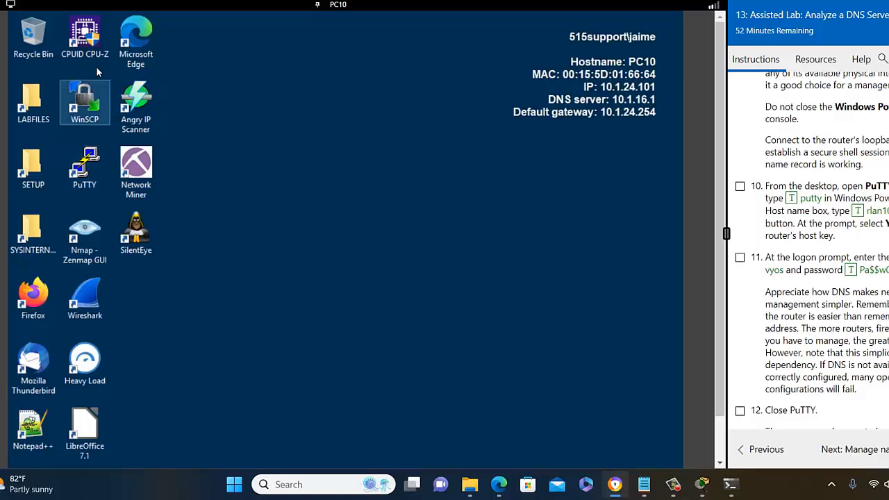
- Launch PuTTY, connect via SSH to rlan10, and accept the router's host key
{"action": "double_click", "coordinate": [95, 170]}
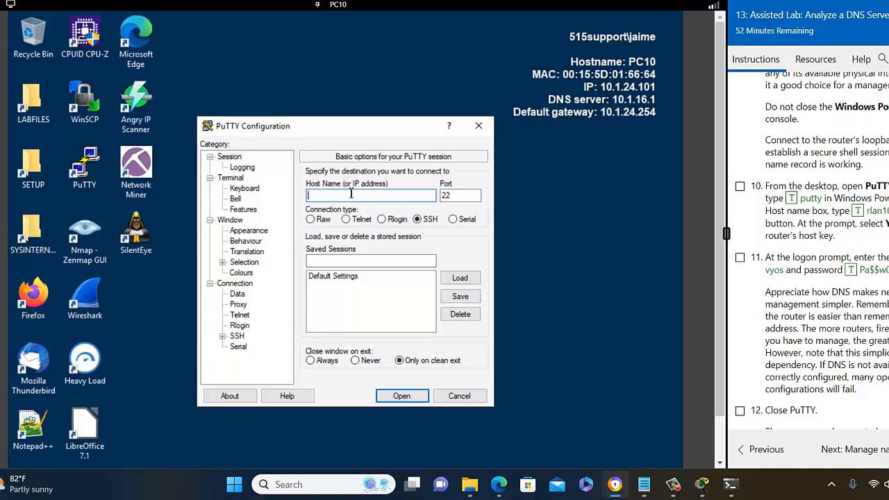
{"action": "type", "text": "rlan10"}
{"action": "left_click", "coordinate": [396, 397]}
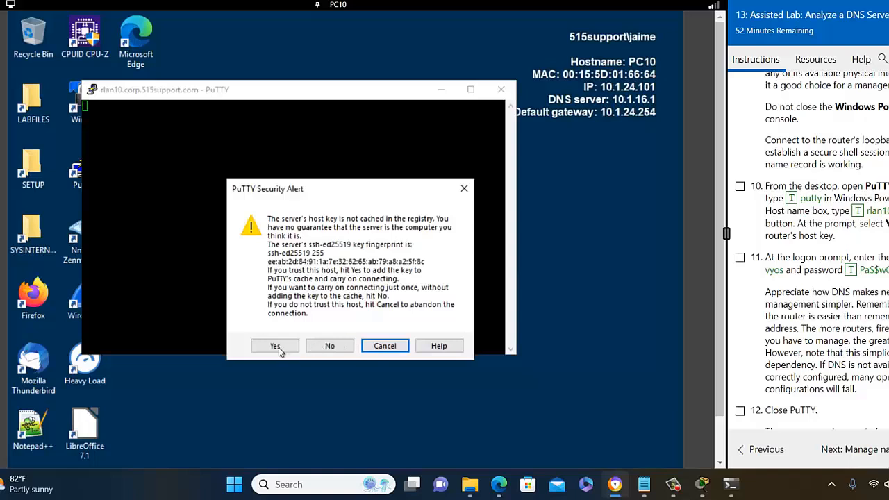
{"action": "left_click", "coordinate": [279, 349]}
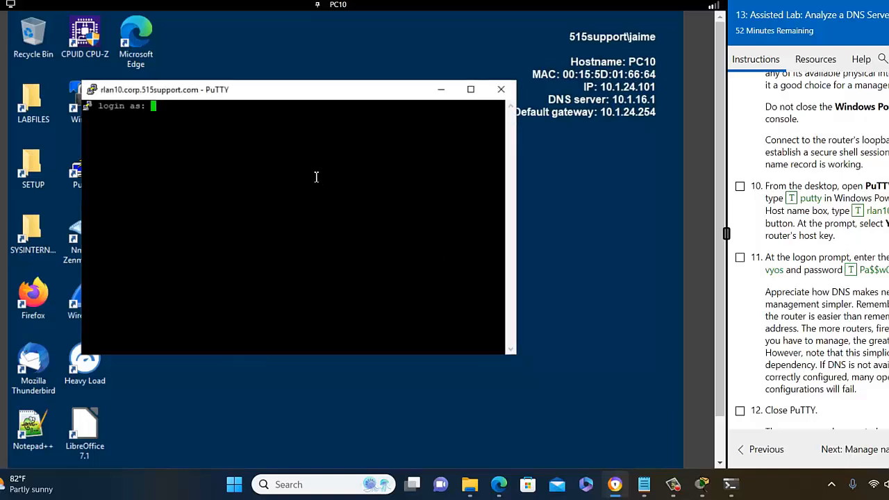
- Log in to the VyOS router as vyos with the account password
{"action": "type", "text": "vyos"}
{"action": "key", "text": "Return"}
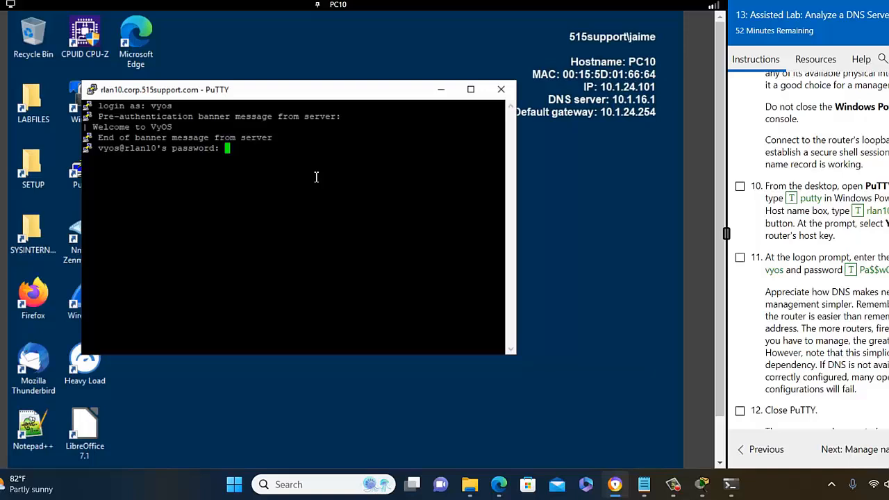
{"action": "key", "text": "Return"}
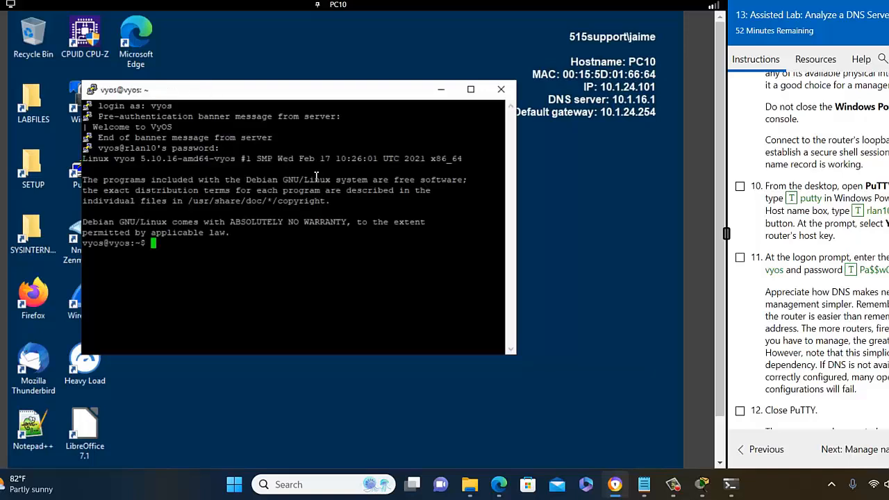
- Run 'hostname' to confirm it returns vyos, and cancel the exit prompt to keep the session open
{"action": "type", "text": "hostname"}
{"action": "key", "text": "Return"}
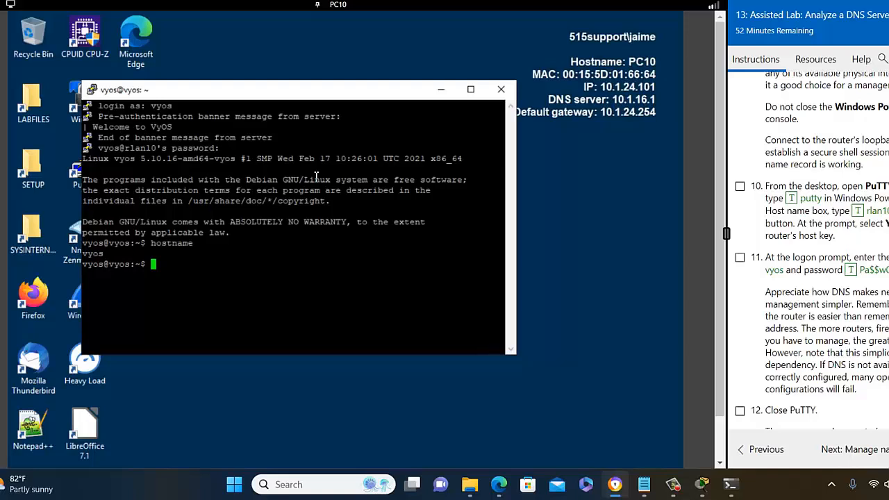
{"action": "scroll", "coordinate": [853, 270], "scroll_direction": "down", "scroll_amount": 2}
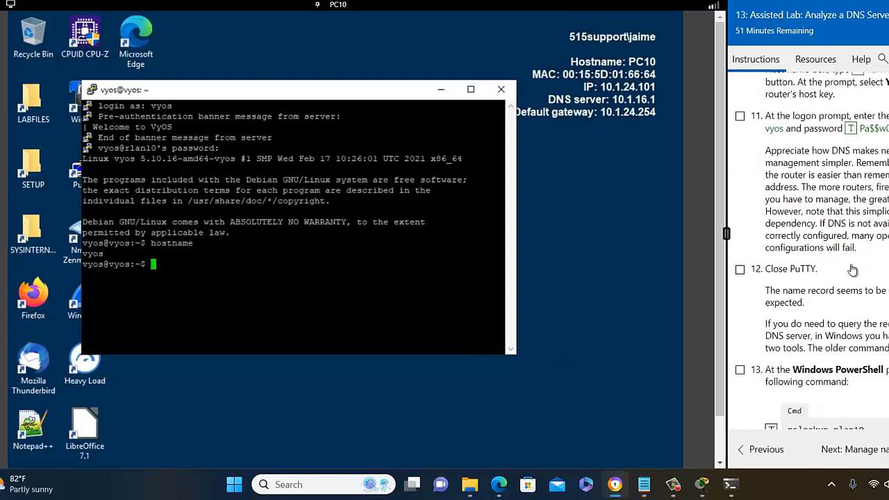
{"action": "scroll", "coordinate": [853, 269], "scroll_direction": "up", "scroll_amount": 1}
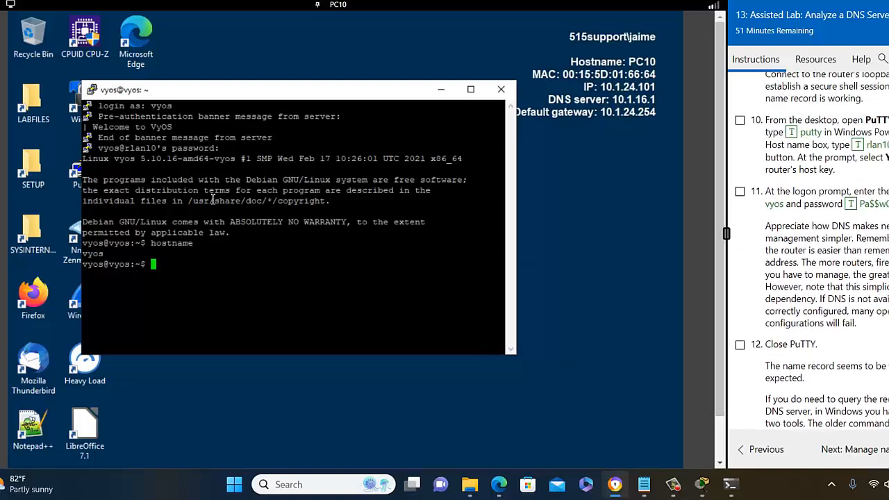
{"action": "left_click_drag", "start_coordinate": [184, 104], "coordinate": [141, 105]}
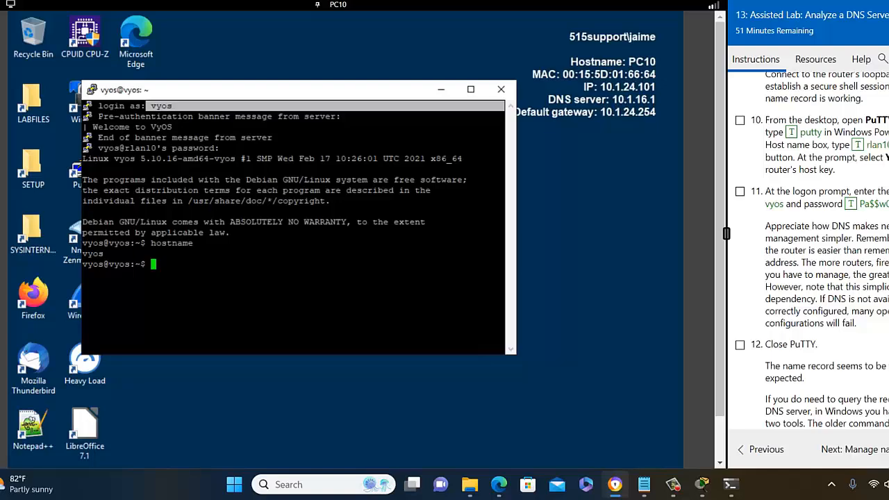
{"action": "scroll", "coordinate": [746, 284], "scroll_direction": "down", "scroll_amount": 3}
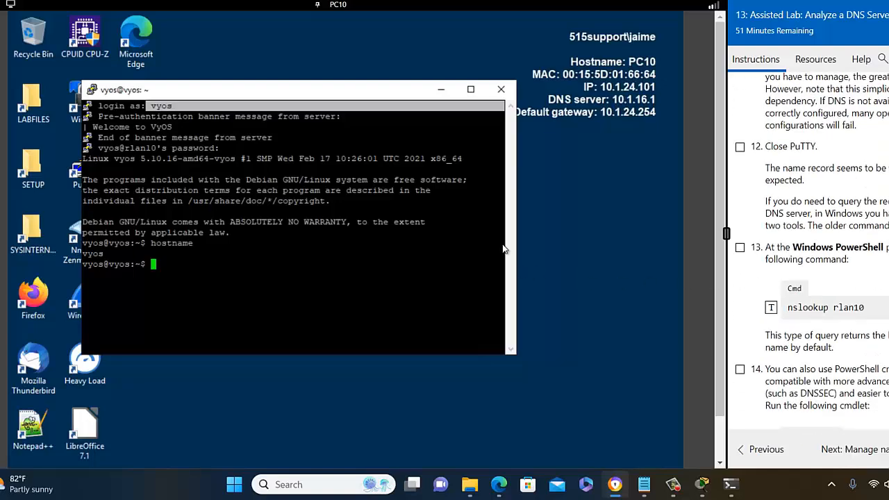
{"action": "left_click", "coordinate": [500, 93]}
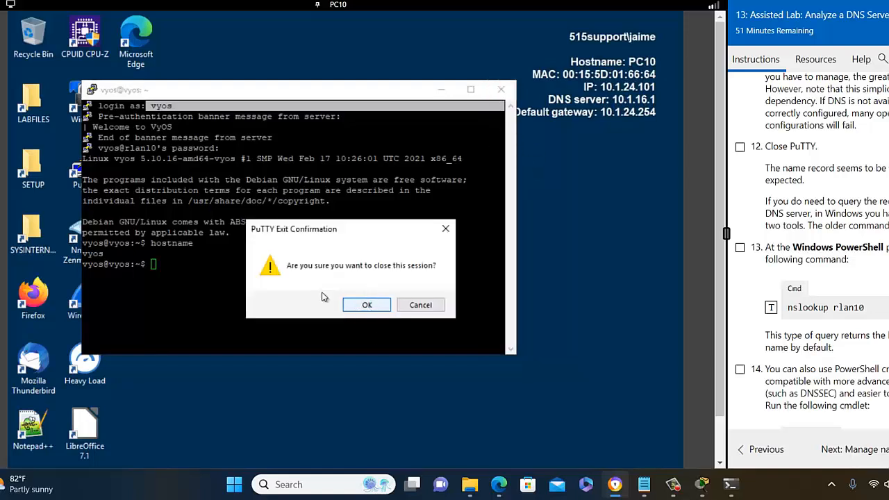
{"action": "left_click", "coordinate": [420, 305]}
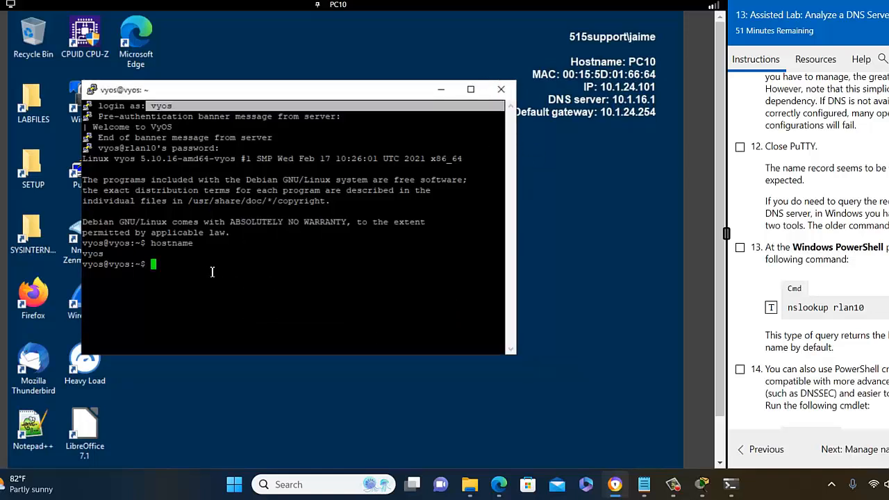